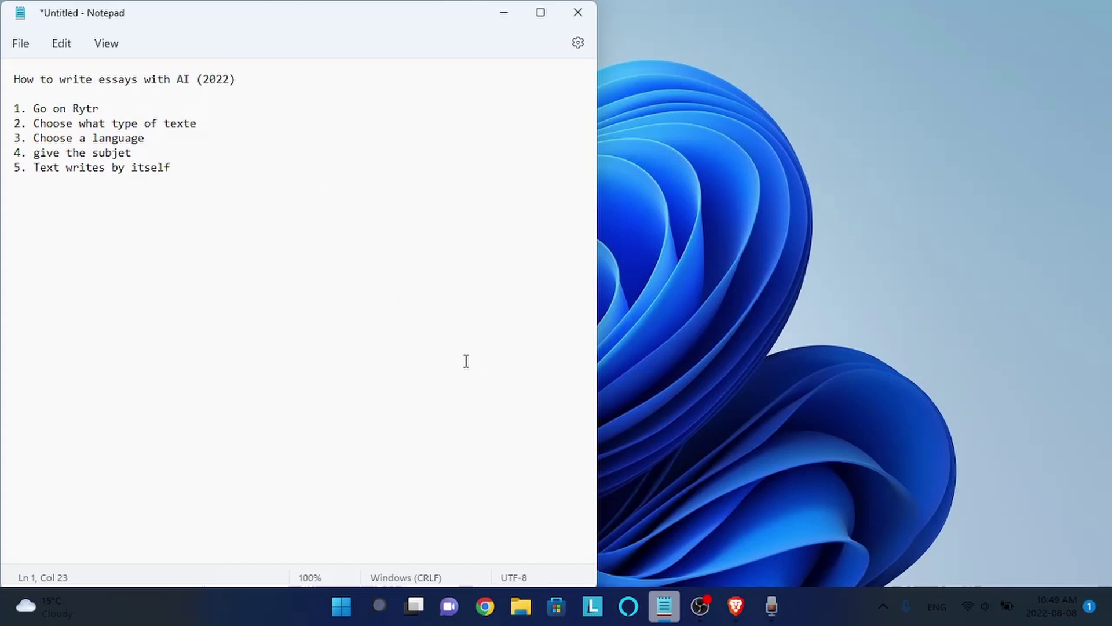
Step: Open Rytr in the browser and create a new document named 'Document'
left_click(739, 600)
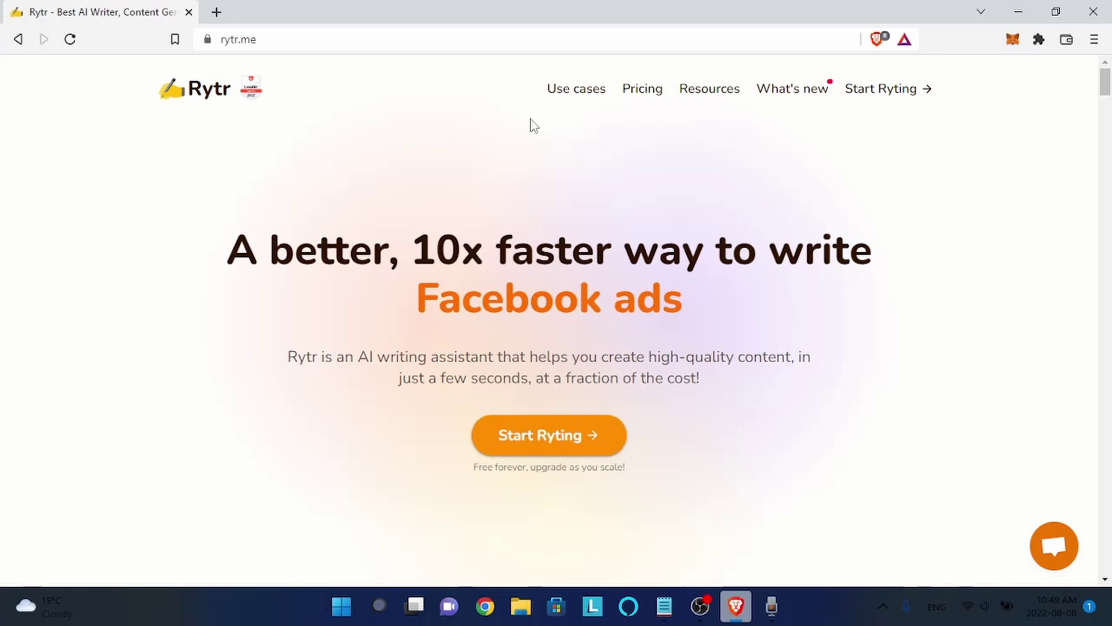
left_click(568, 441)
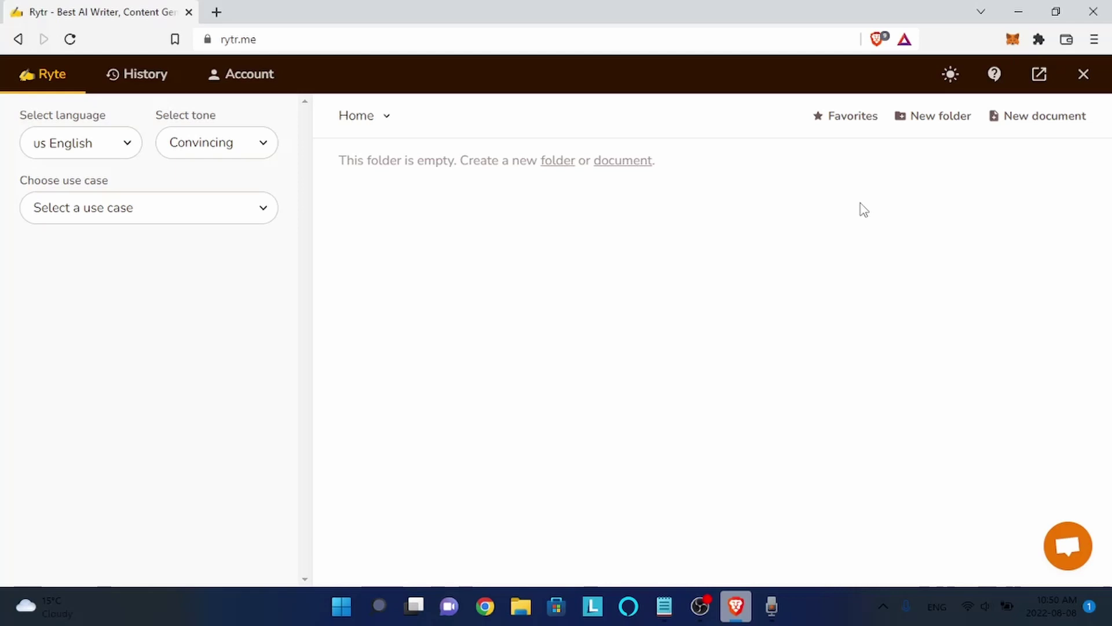
left_click(1041, 123)
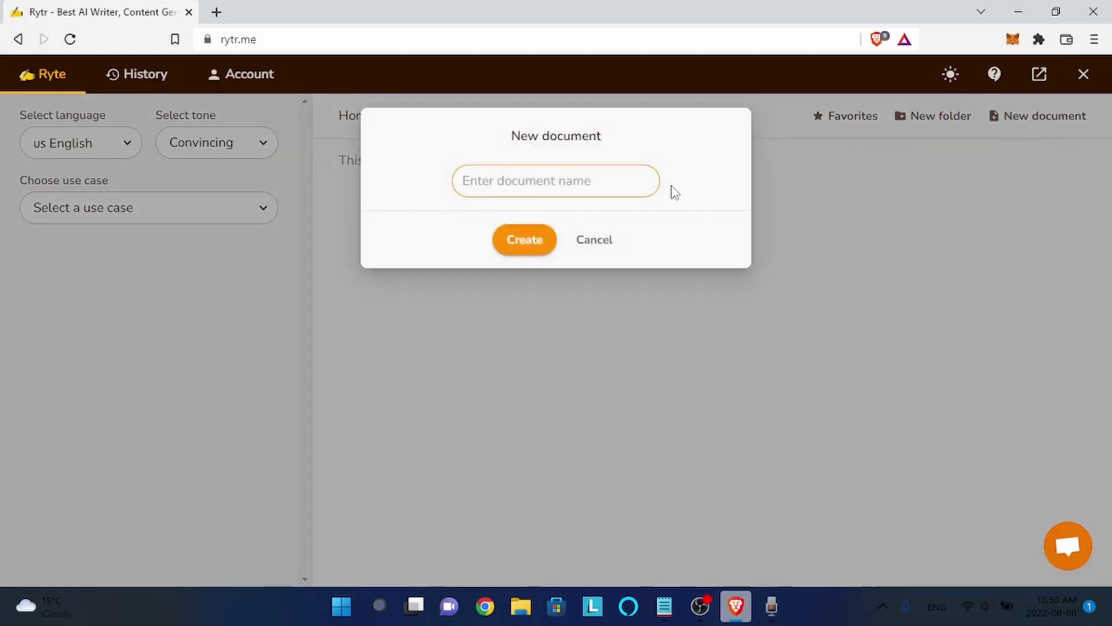
type("Document")
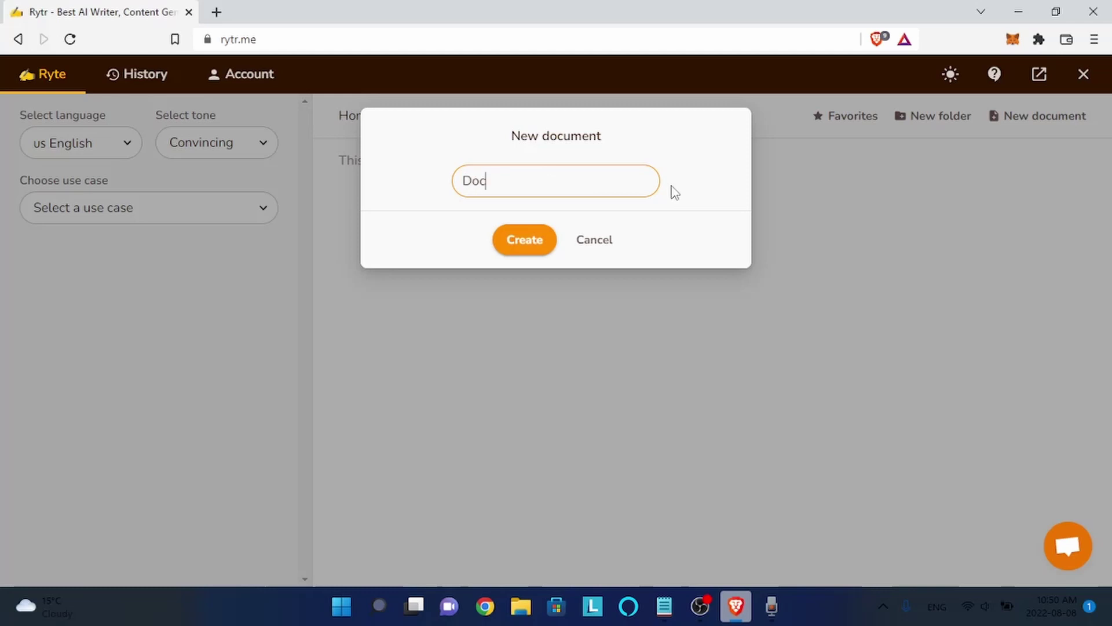
left_click(510, 243)
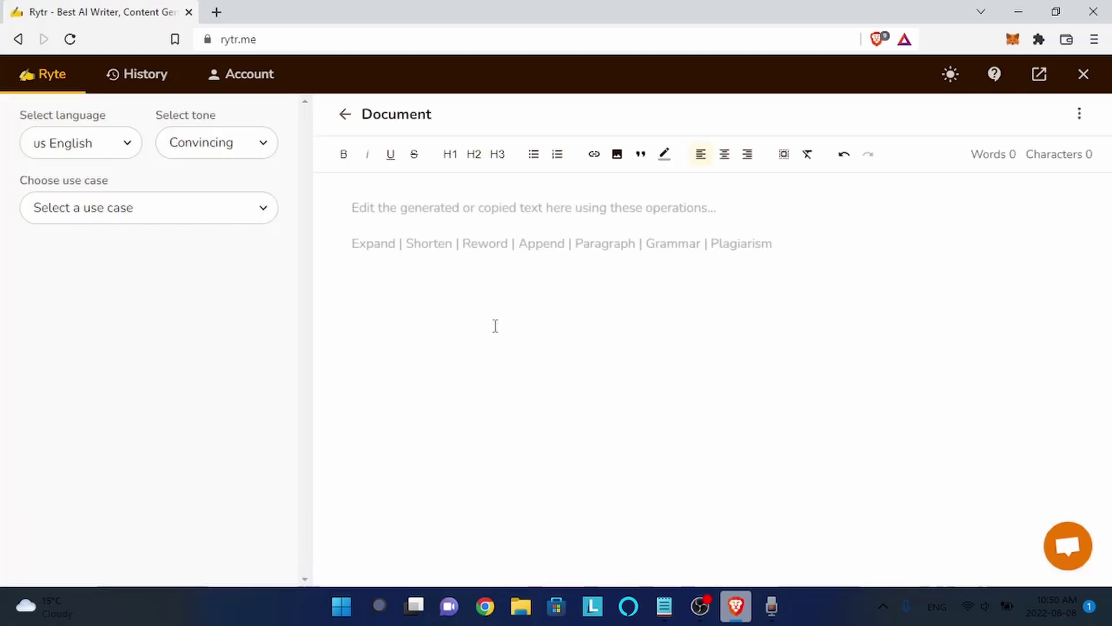
Step: Browse the output language list and keep US English
left_click(433, 200)
left_click(111, 145)
mouse_move(139, 199)
left_mouse_down()
mouse_move(144, 402)
mouse_move(141, 186)
left_mouse_up()
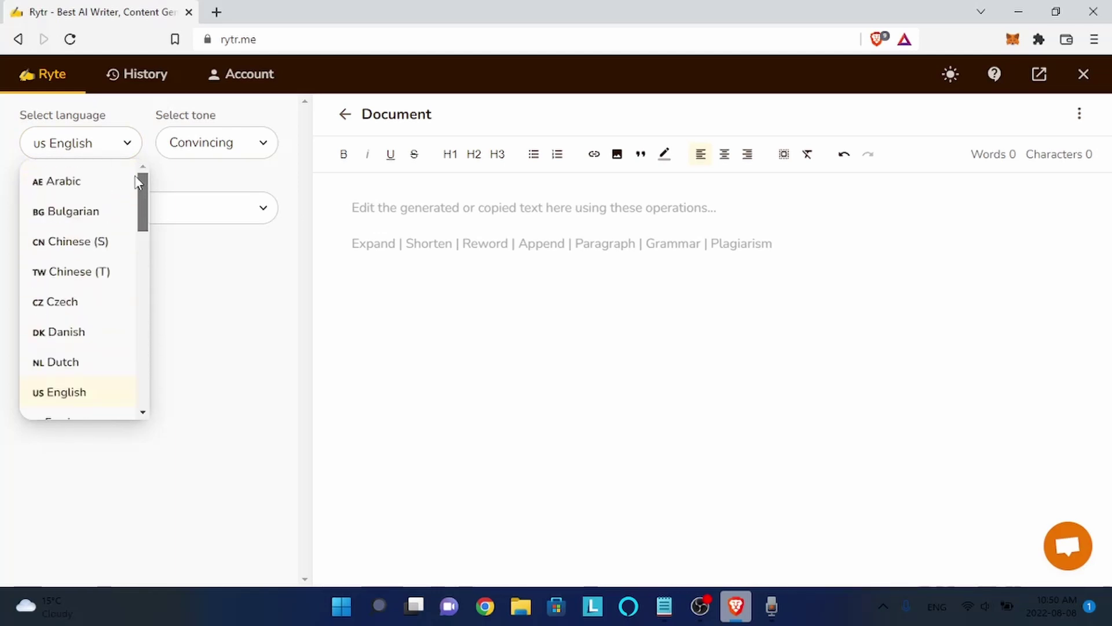
left_click(124, 155)
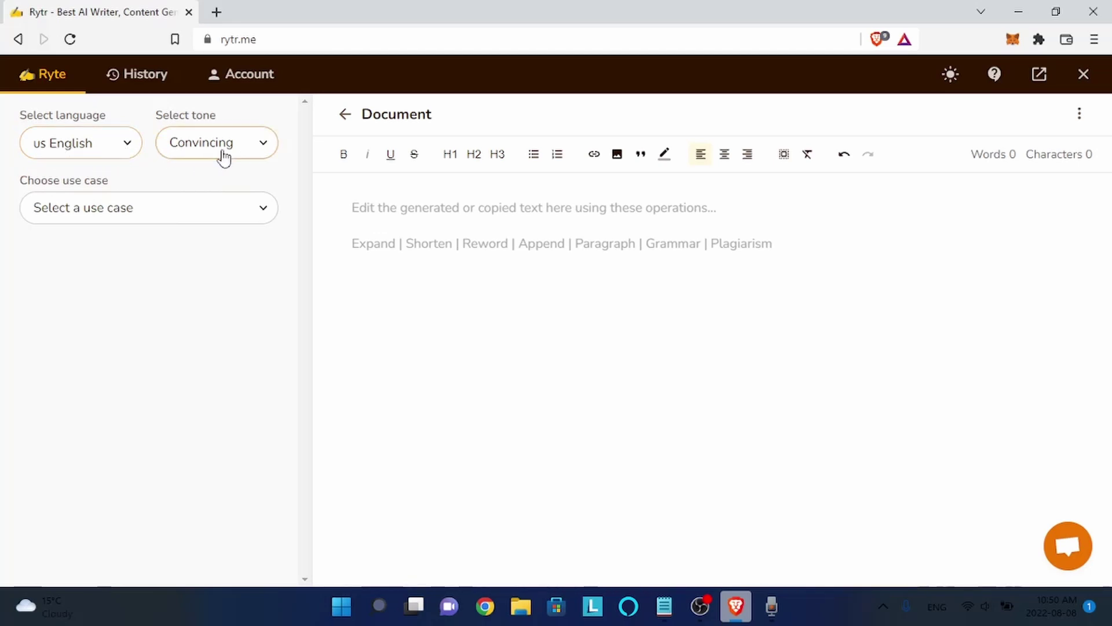
Step: Scroll through the writing tone list, leaving Convincing selected
left_click(262, 154)
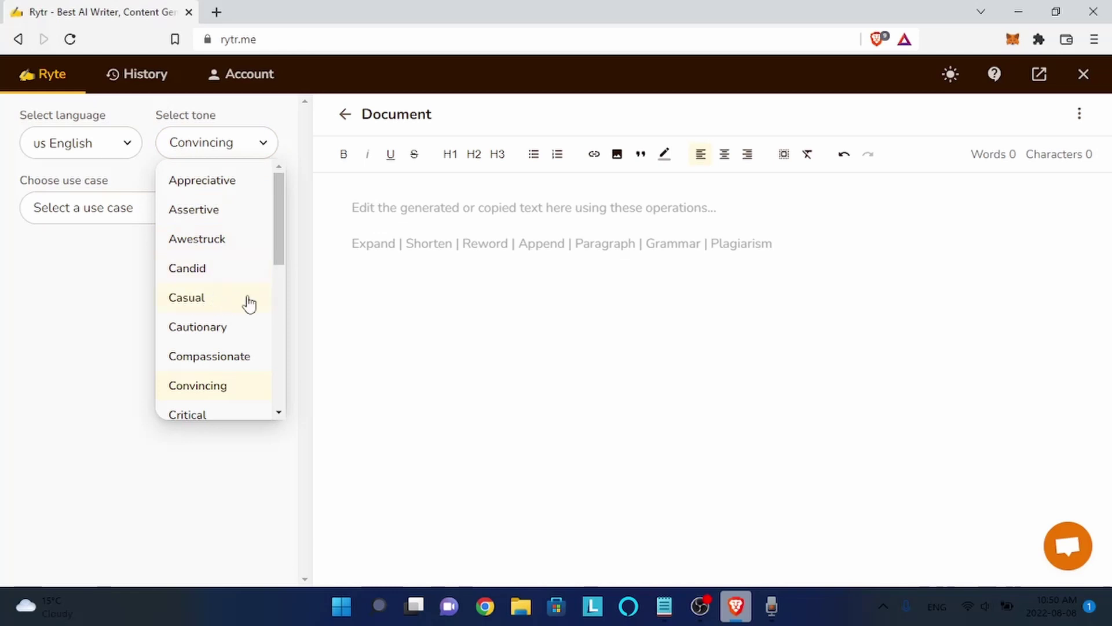
left_click_drag(279, 216, 284, 356)
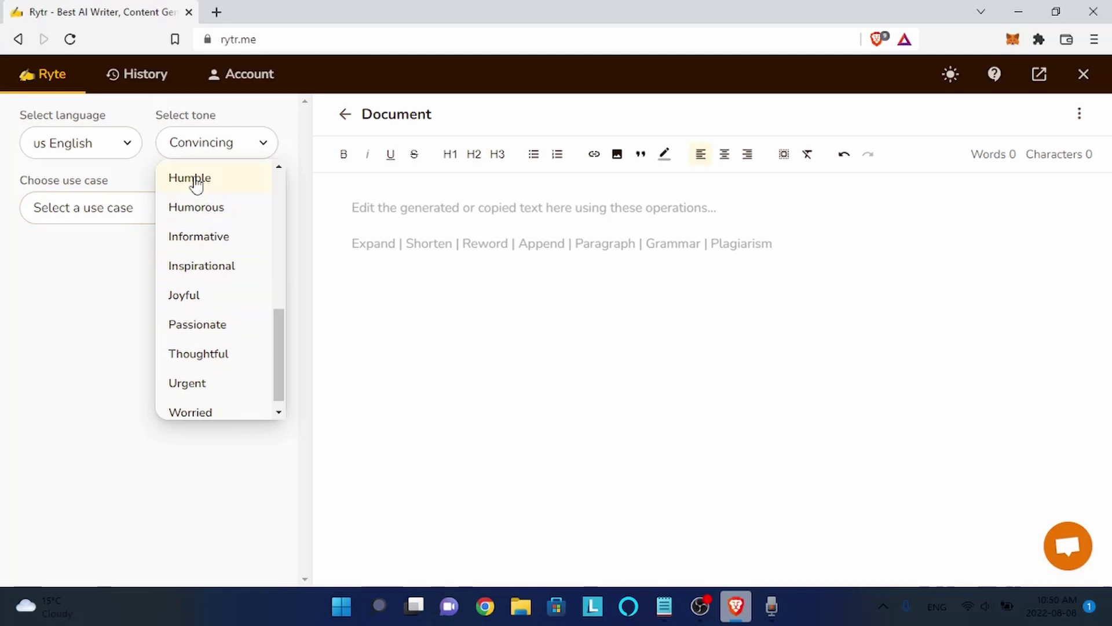
left_click_drag(290, 333, 288, 159)
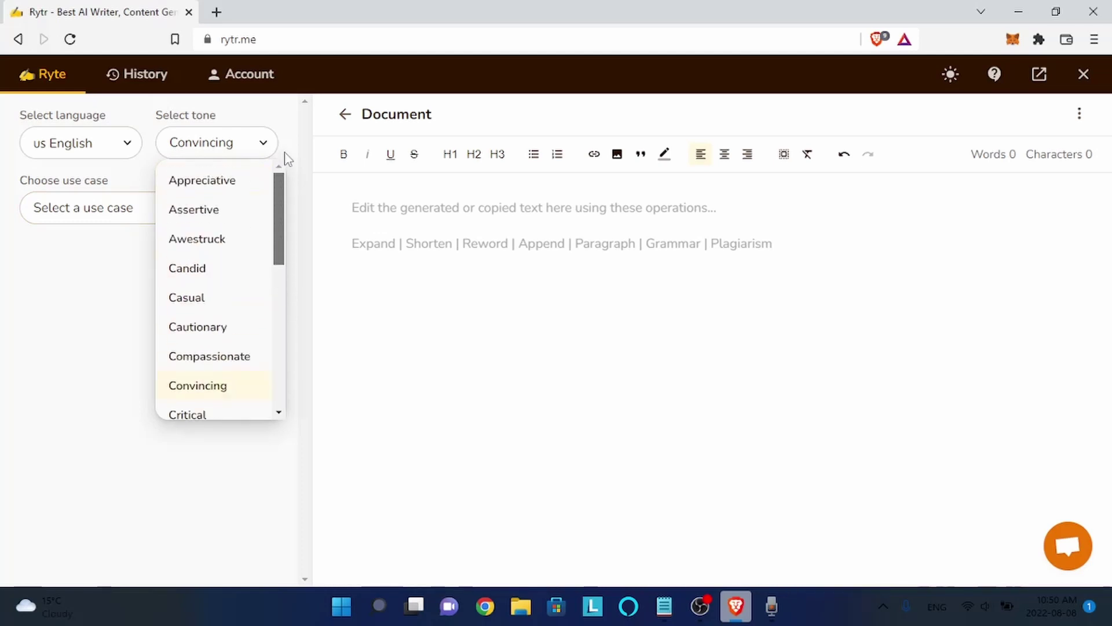
Step: Close the tone list and choose Blog Section Writing from the use case list
left_click(105, 297)
left_click(254, 210)
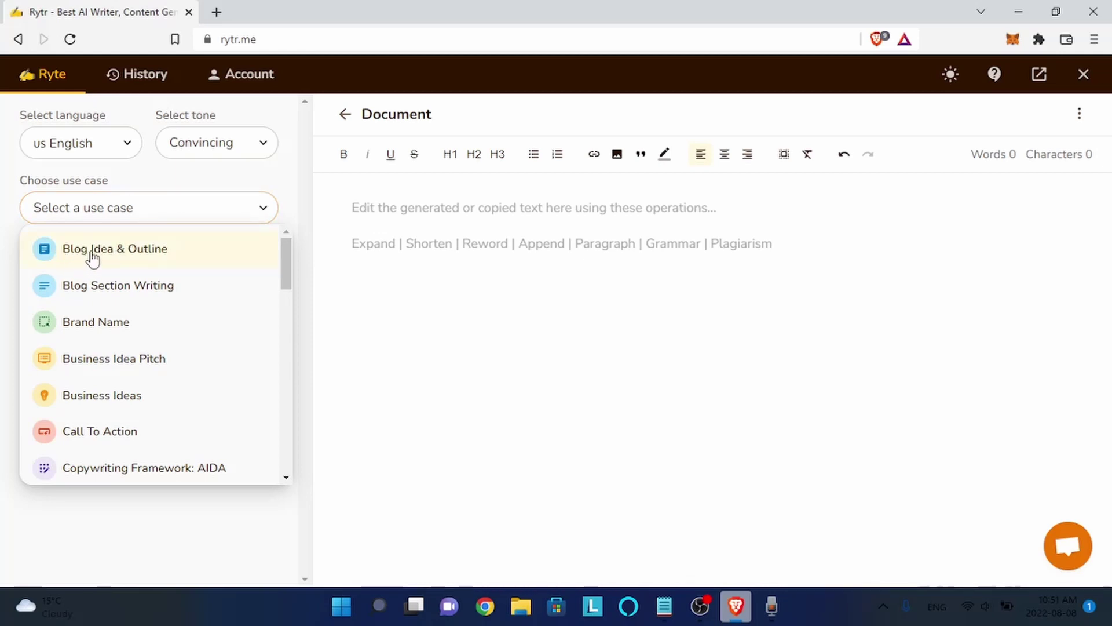
scroll(292, 282, "down", 2)
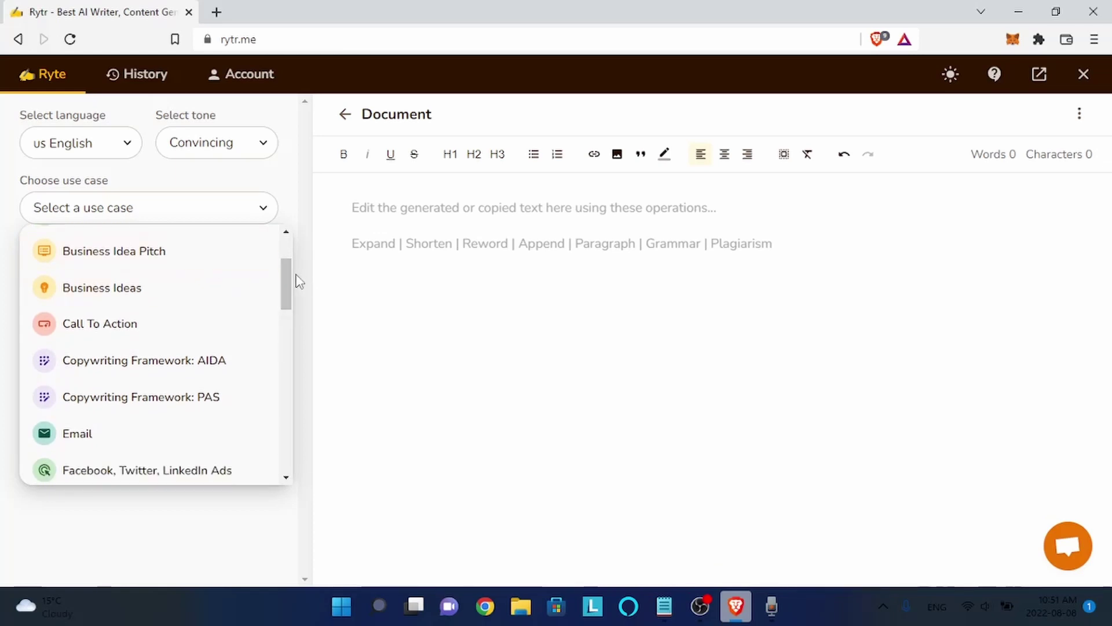
scroll(293, 281, "down", 2)
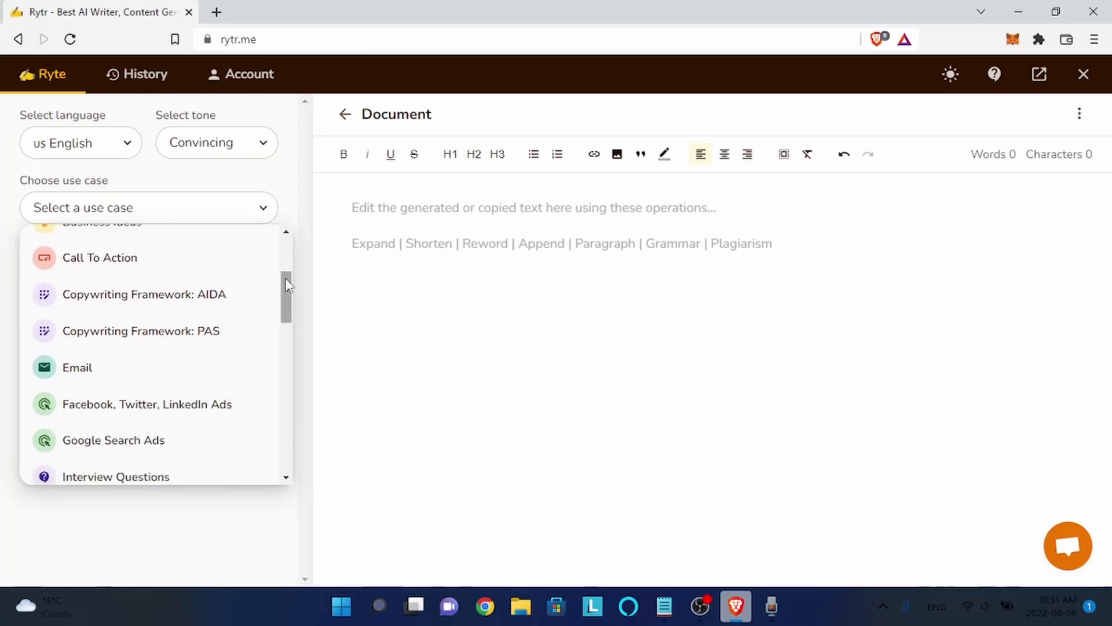
scroll(286, 299, "down", 3)
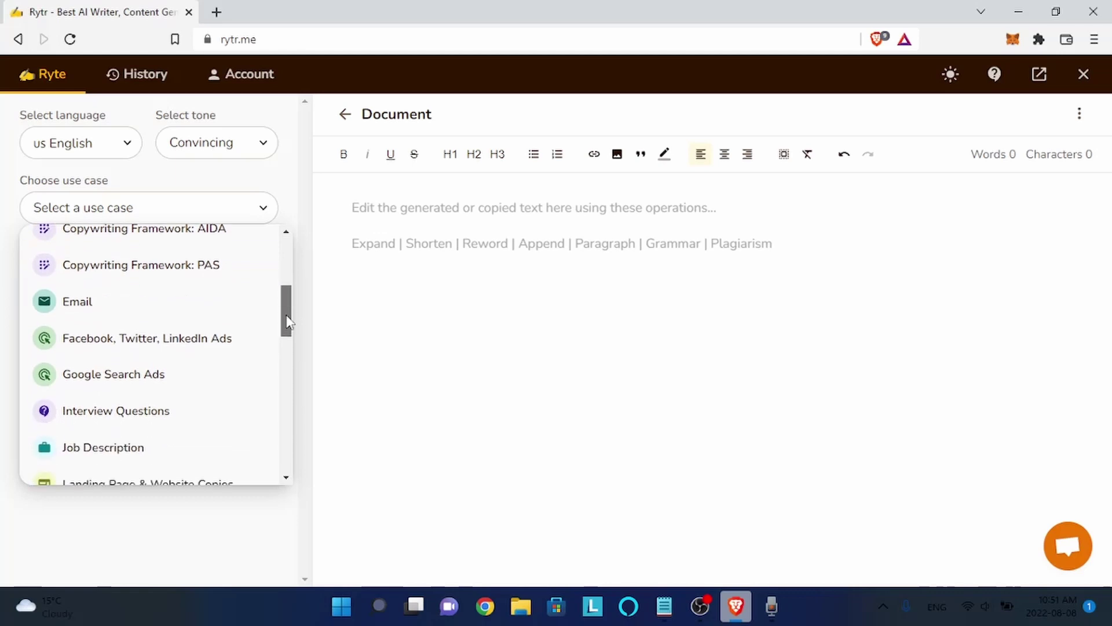
scroll(288, 318, "down", 3)
left_click_drag(286, 338, 300, 390)
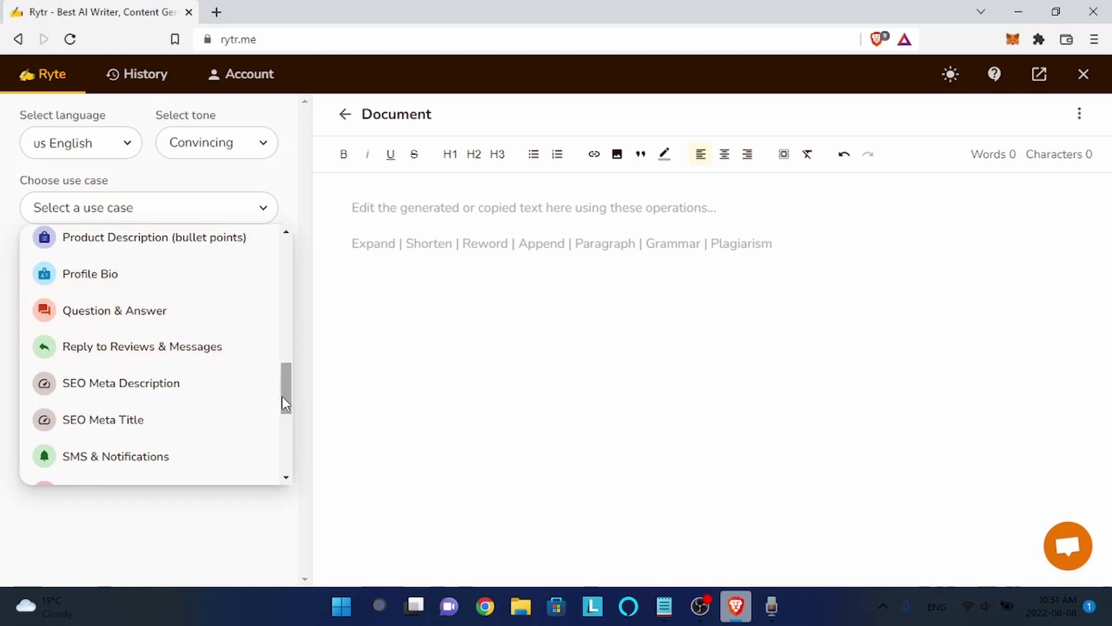
scroll(283, 397, "down", 1)
left_click_drag(283, 383, 288, 460)
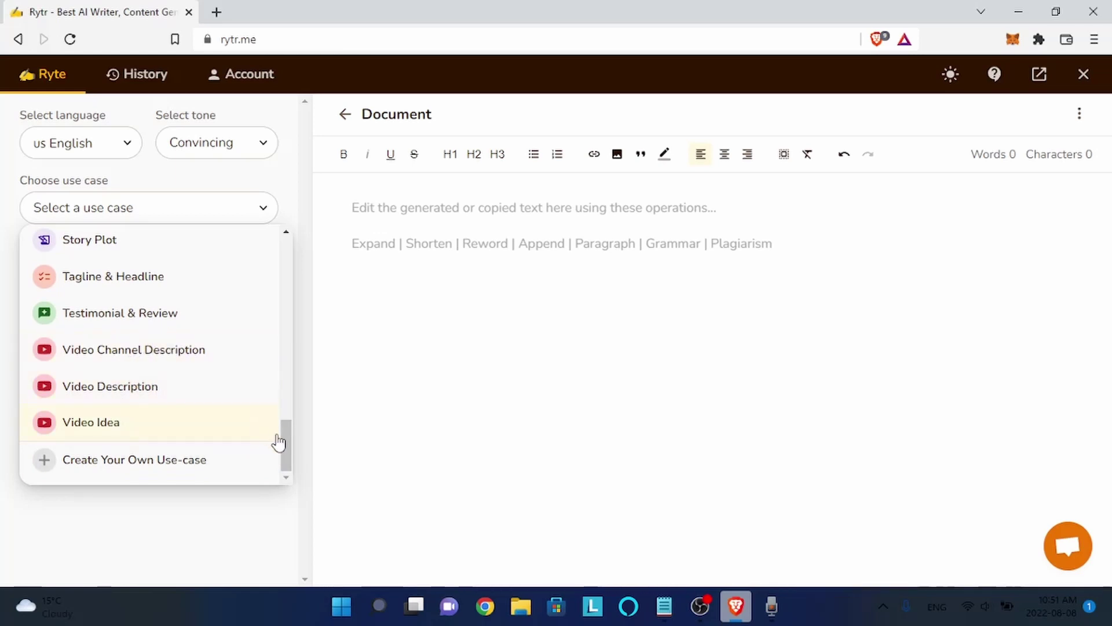
left_click_drag(290, 446, 284, 256)
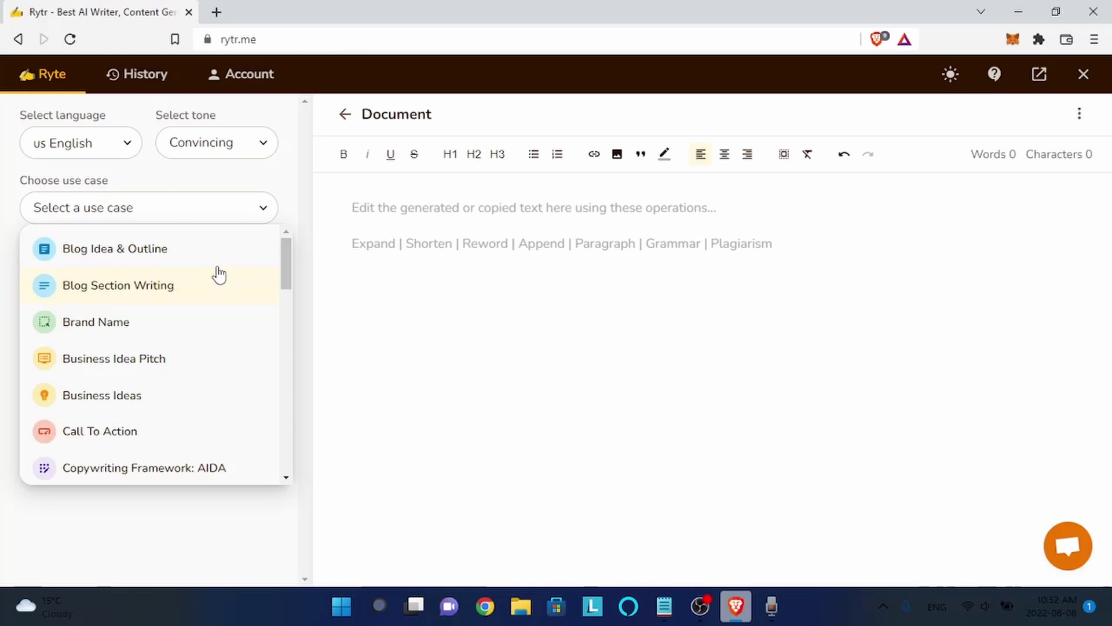
left_click(131, 290)
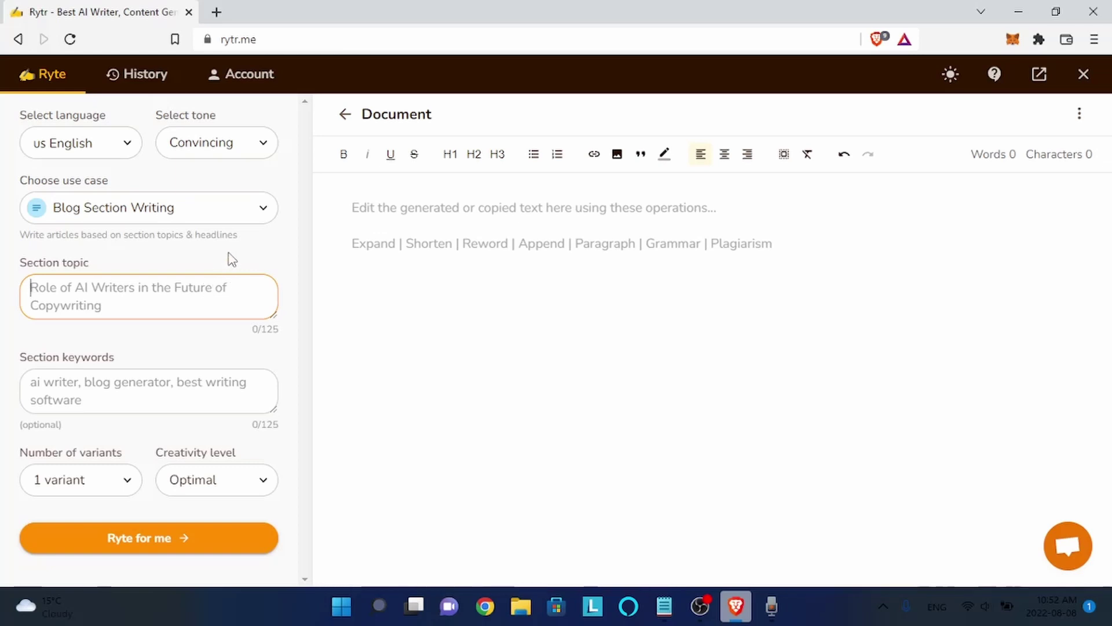
Step: Enter 'How to buy a house' as the section topic
type("How ")
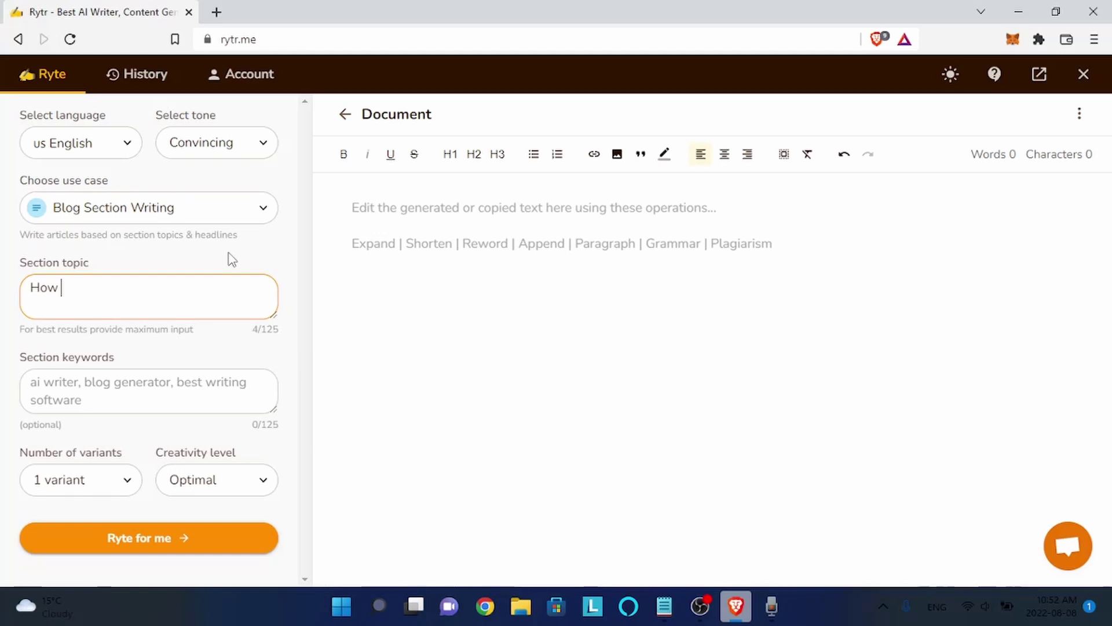
type("to buy a house")
left_click(141, 391)
left_click(135, 304)
Step: Enter 'house buy residence' as the section keywords, fixing a typo, then reselect the topic text
left_click(130, 393)
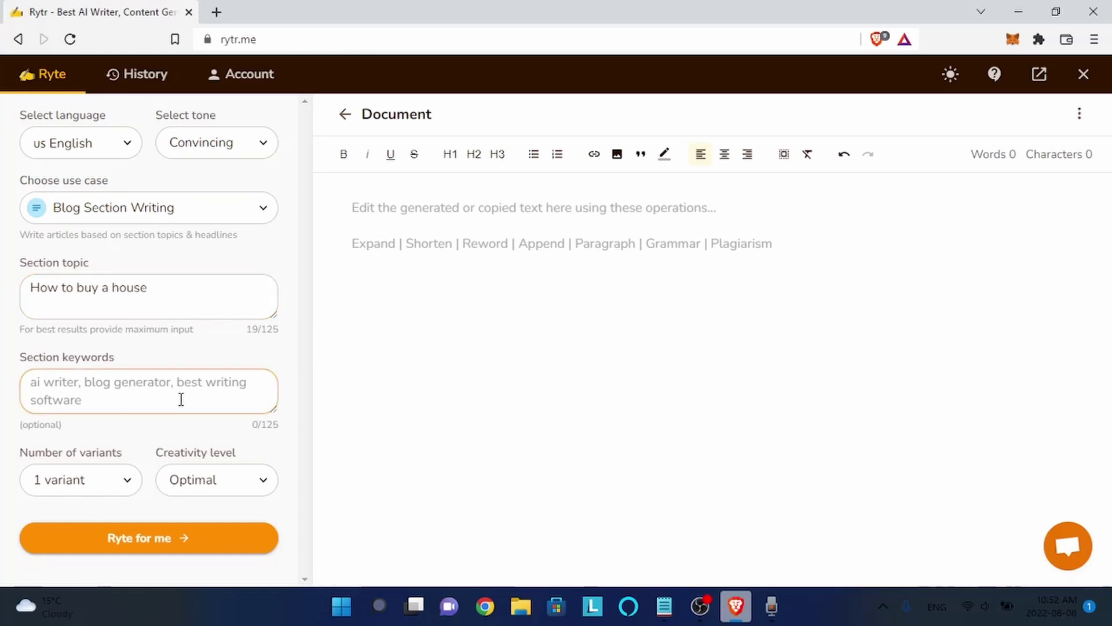
left_click_drag(29, 356, 153, 362)
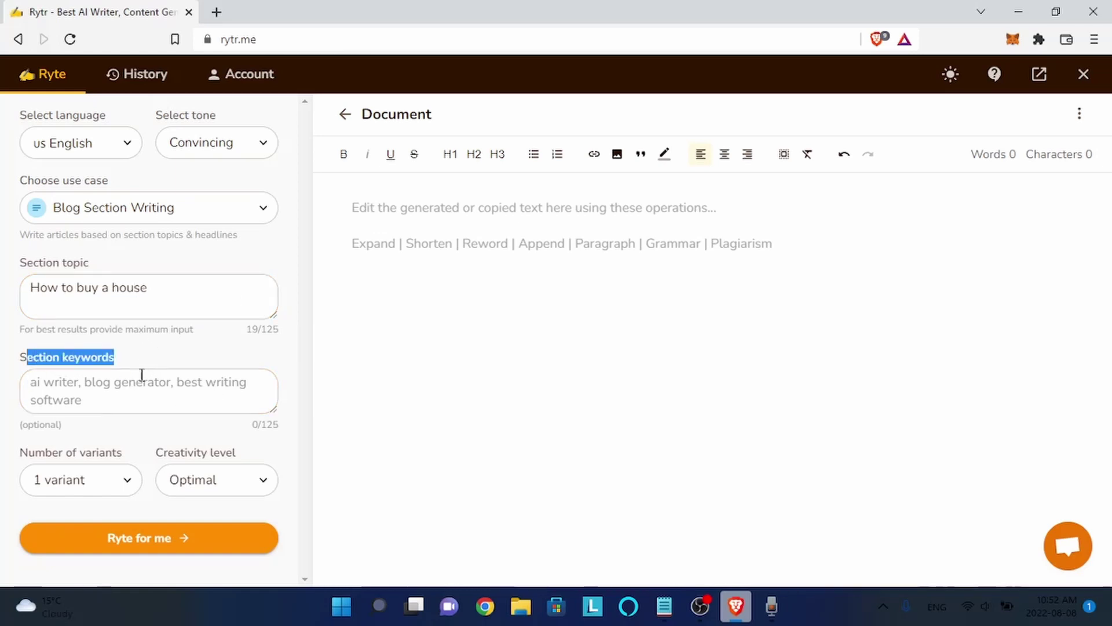
left_click(119, 384)
type("house")
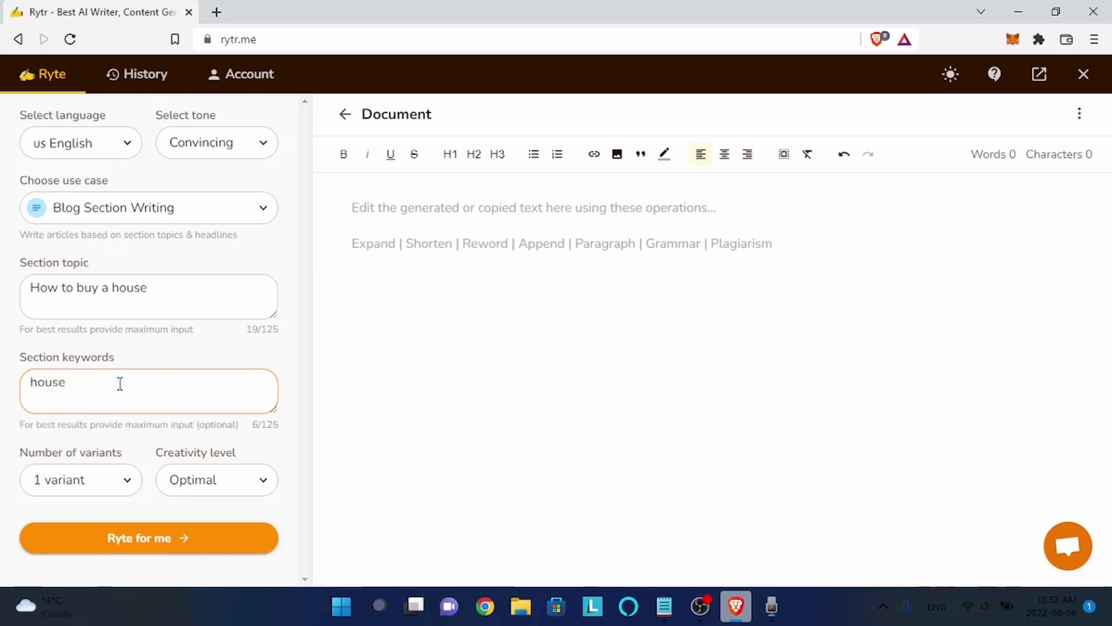
type("buy residence")
left_click_drag(128, 383, 136, 382)
left_click(32, 295)
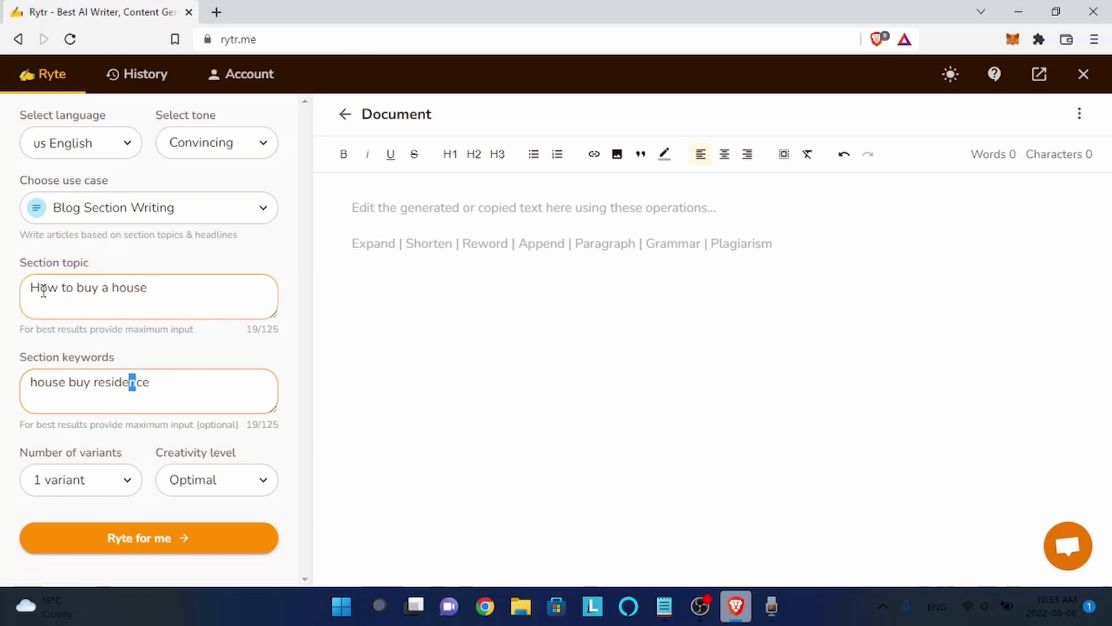
left_click_drag(41, 288, 176, 289)
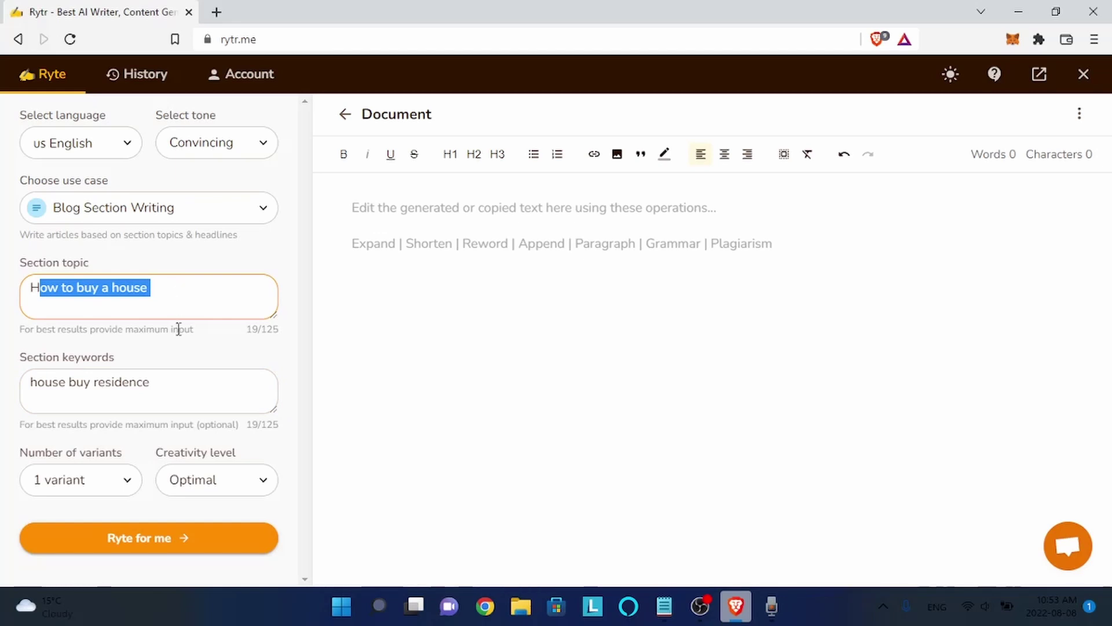
Step: Request 3 variants, keep creativity level at Optimal, and place the caret in the document
left_click(117, 495)
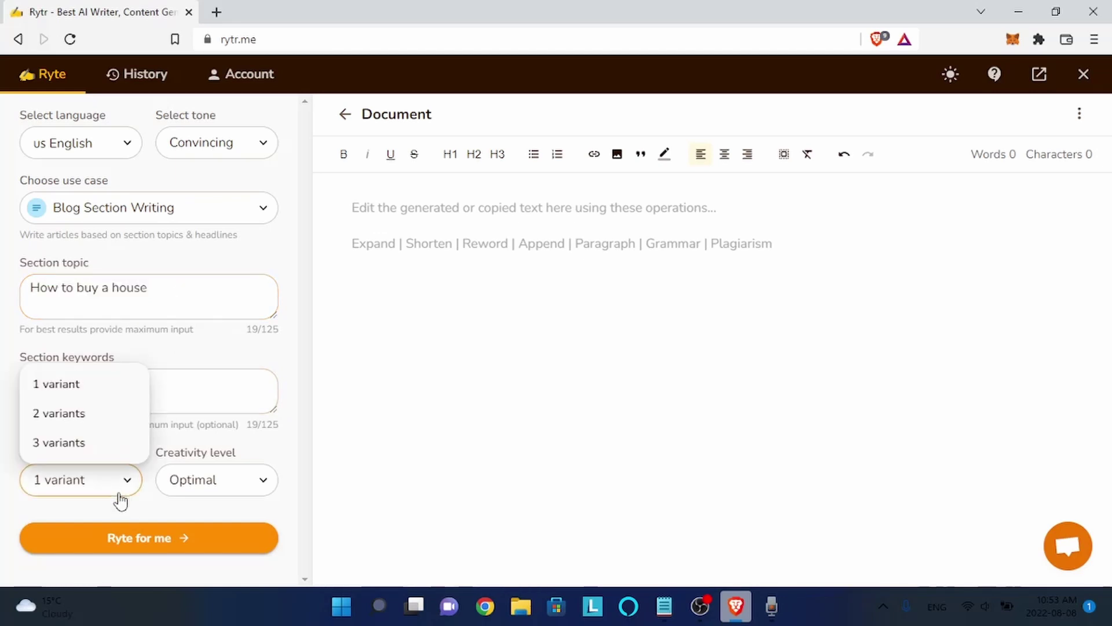
left_click(81, 455)
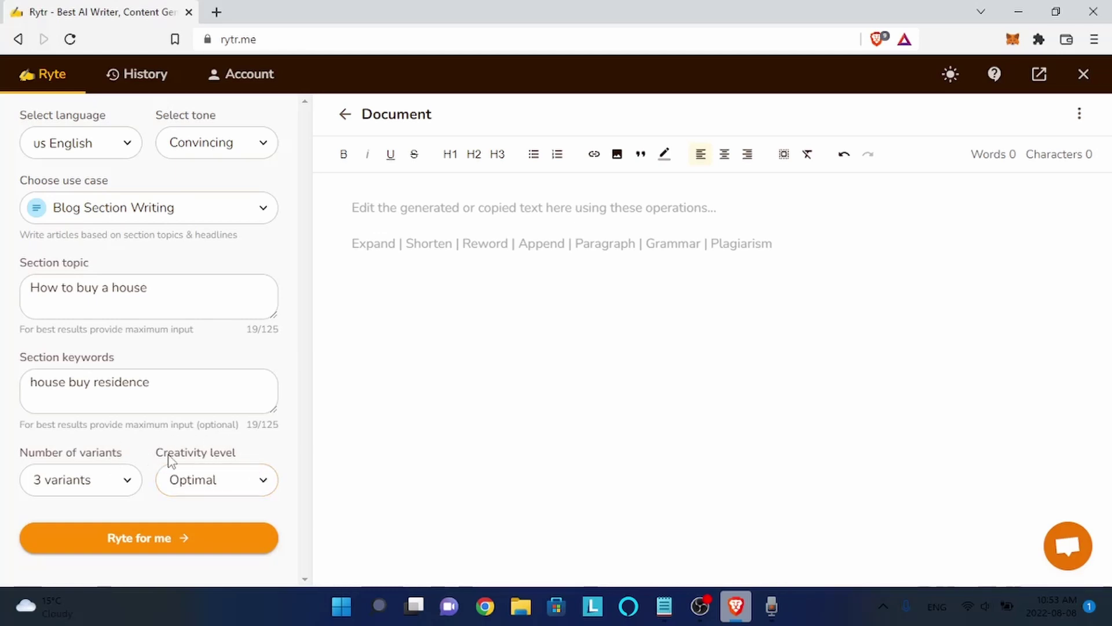
left_click(215, 474)
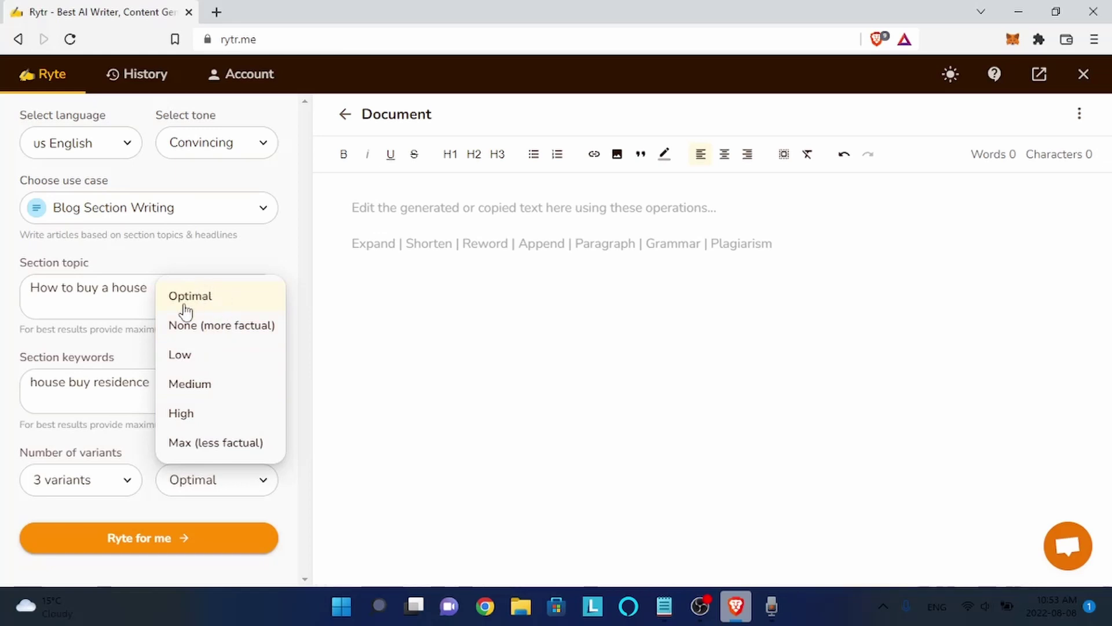
left_click(218, 300)
left_click(429, 243)
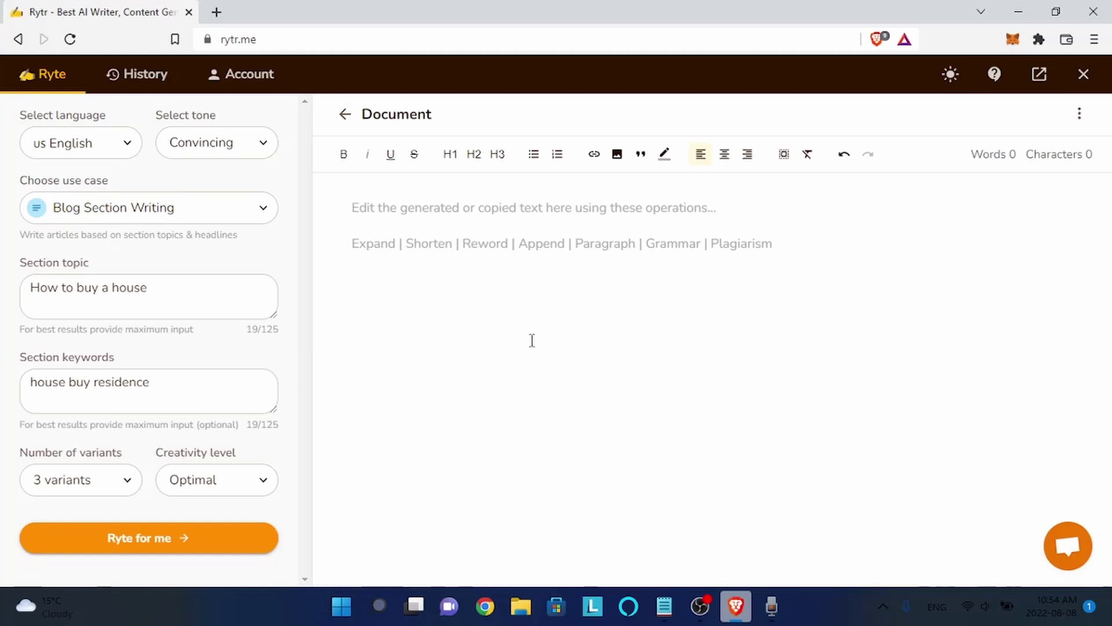
Step: Type the heading 'How to buy a house' and generate three section variants with Ryte for me
type("H")
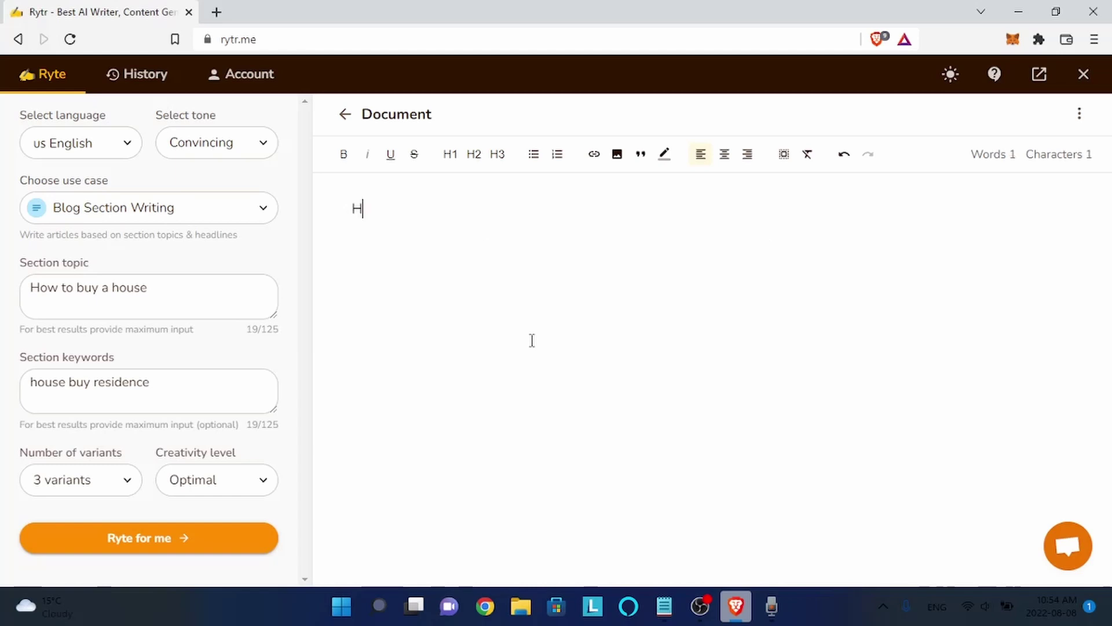
type("ow to buy a house")
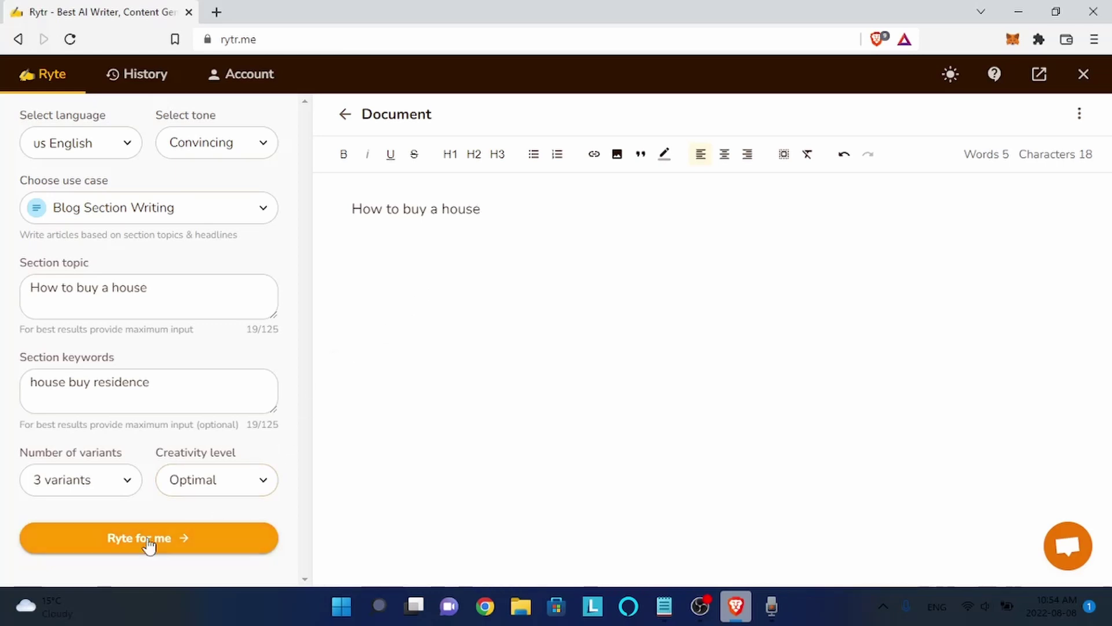
left_click(186, 542)
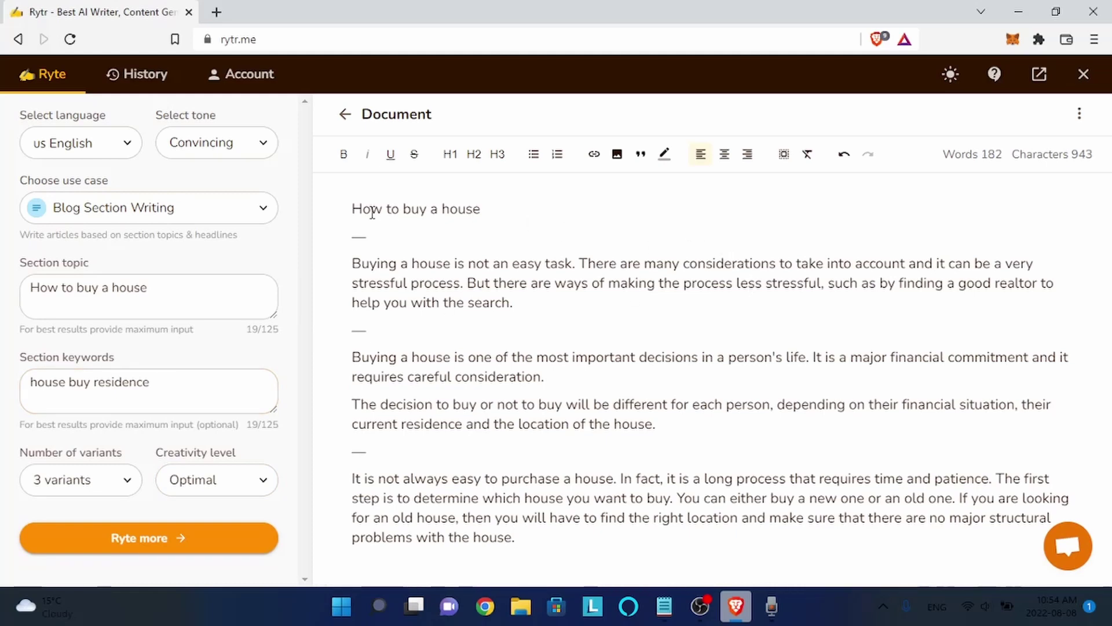
left_click_drag(360, 209, 371, 209)
left_click_drag(451, 273, 617, 494)
left_click(685, 425)
left_click_drag(363, 208, 480, 210)
left_click(445, 272)
left_click_drag(353, 264, 1034, 267)
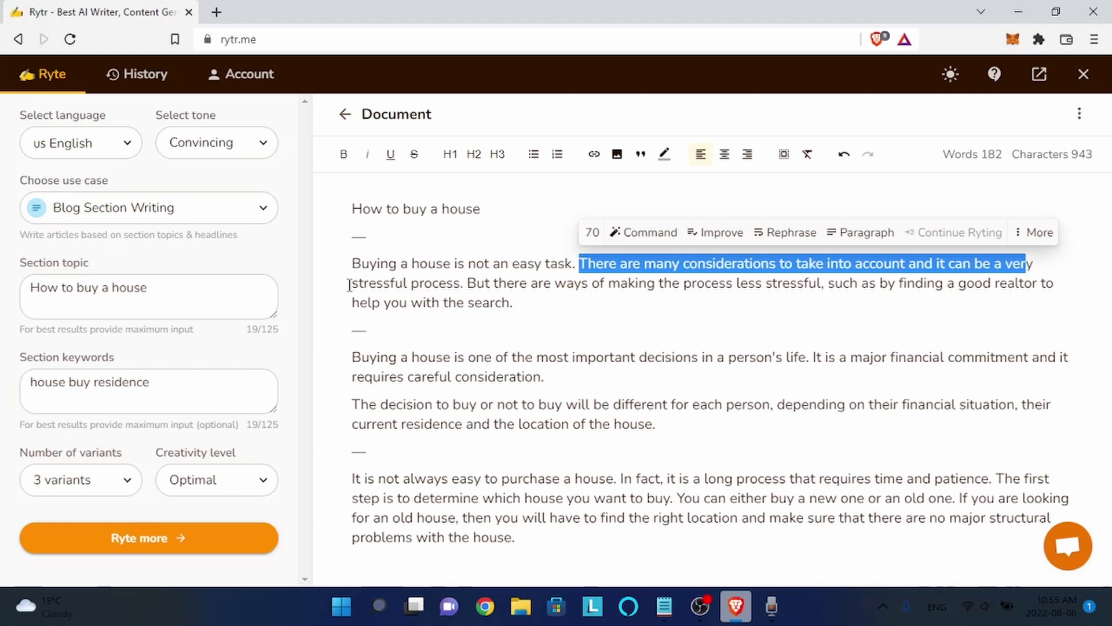
left_click_drag(349, 283, 838, 288)
left_click(744, 288)
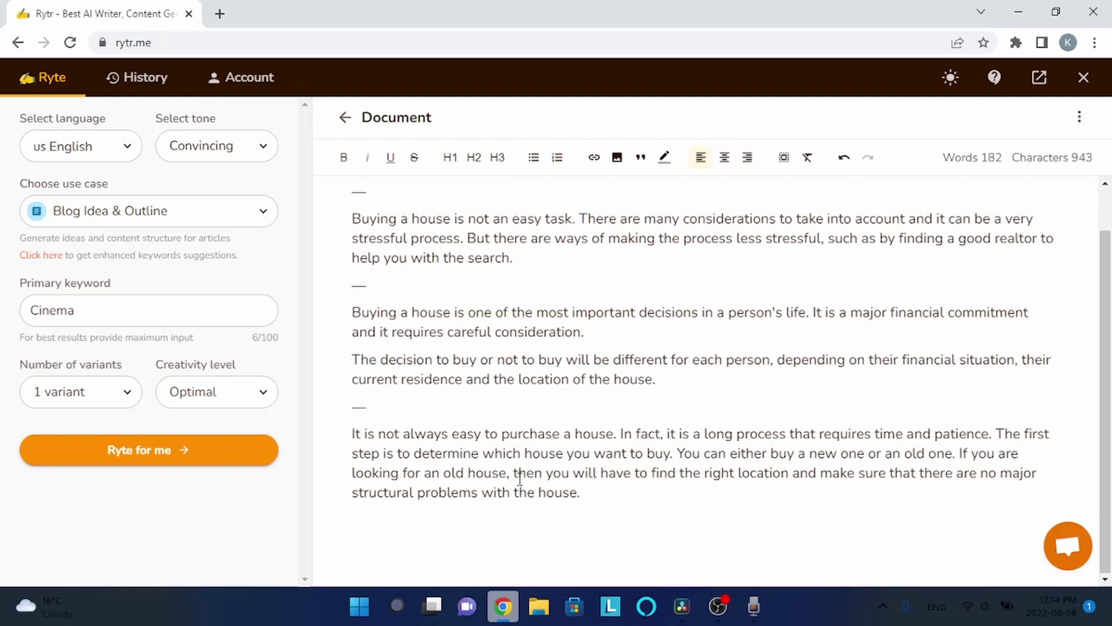
Step: Generate a follow-up Paragraph from the end of the last section, reaching 230 words
left_click_drag(517, 473, 574, 486)
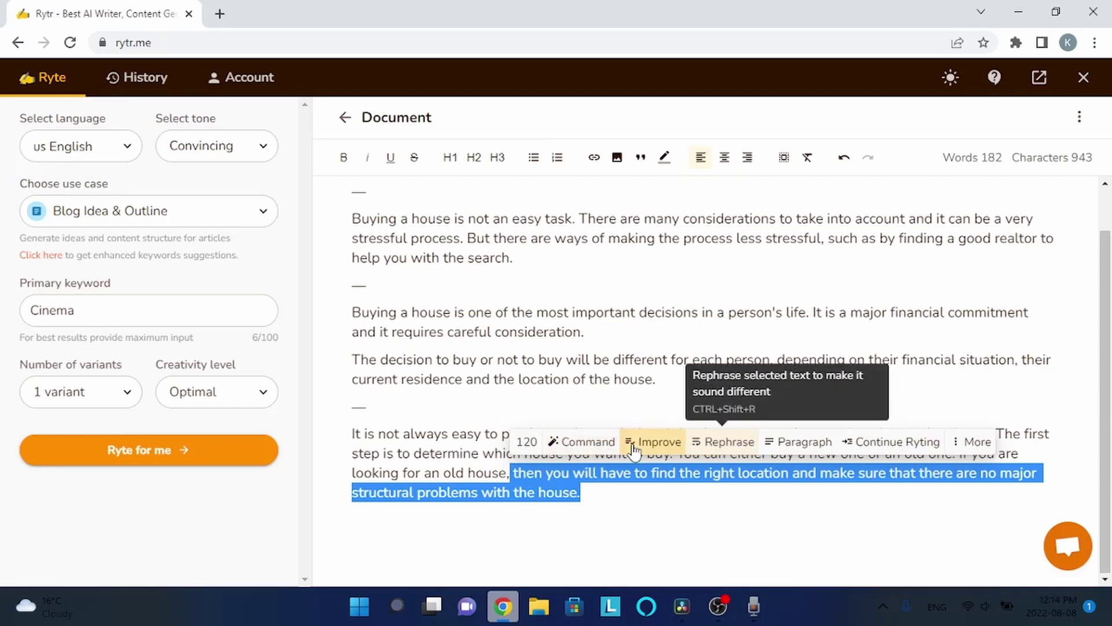
left_click(799, 442)
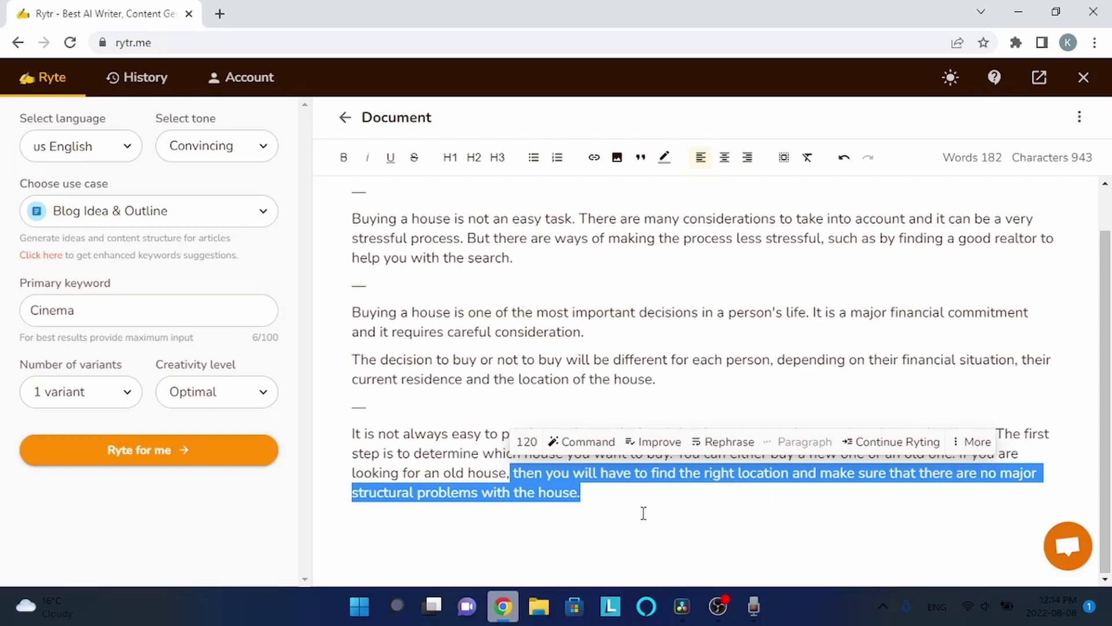
scroll(579, 521, "down", 1)
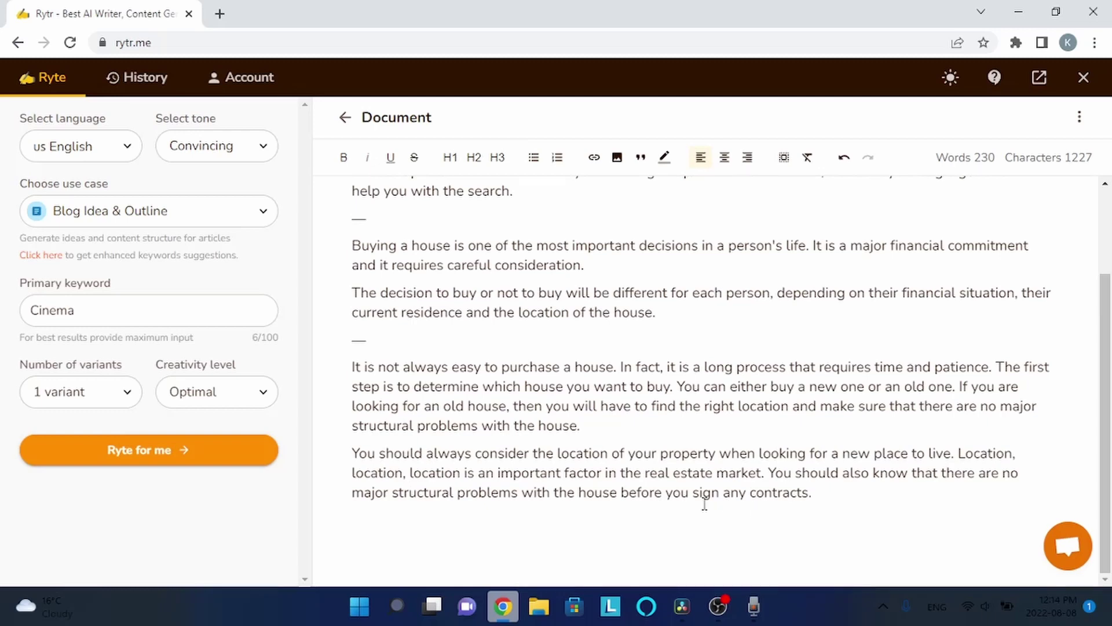
left_click_drag(355, 364, 791, 492)
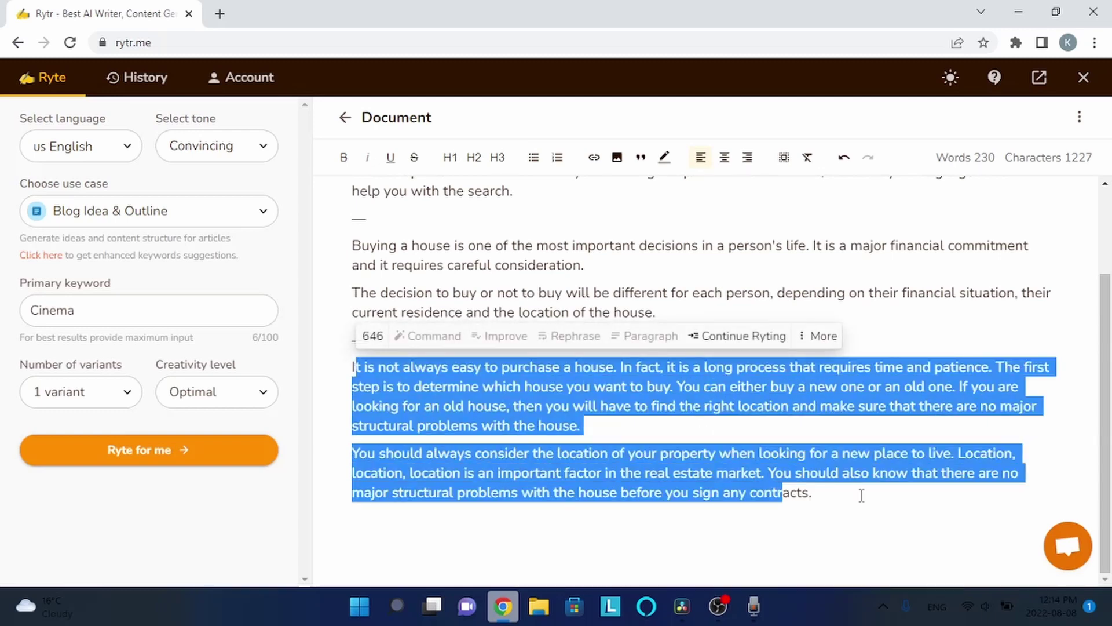
left_click(560, 405)
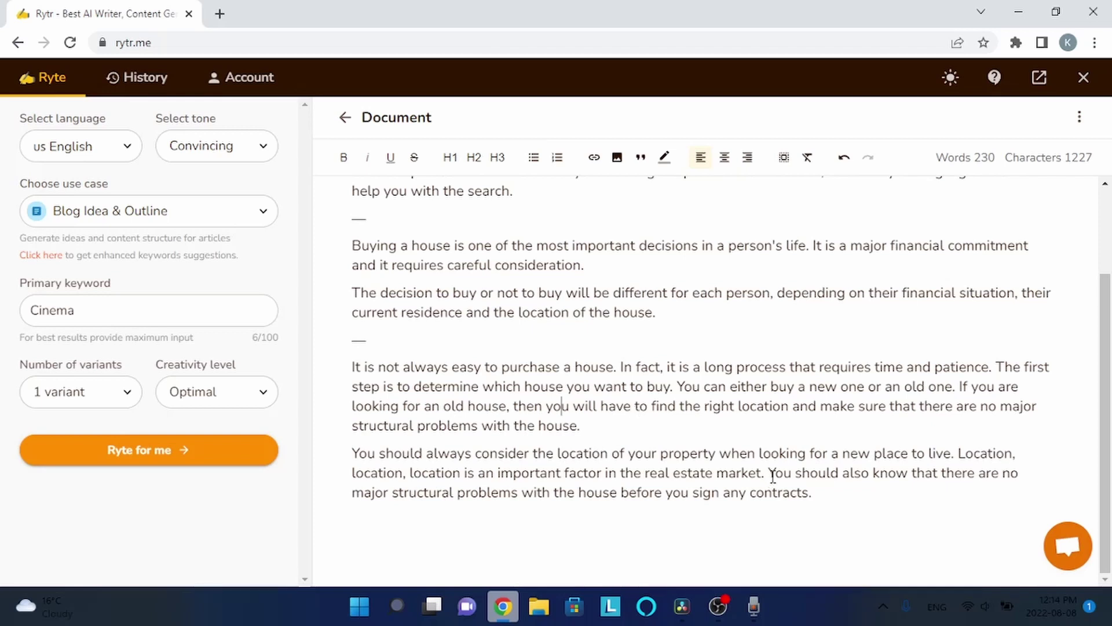
Step: Improve the final sentence so it ends 'before signing any contracts'
left_click_drag(770, 472, 810, 493)
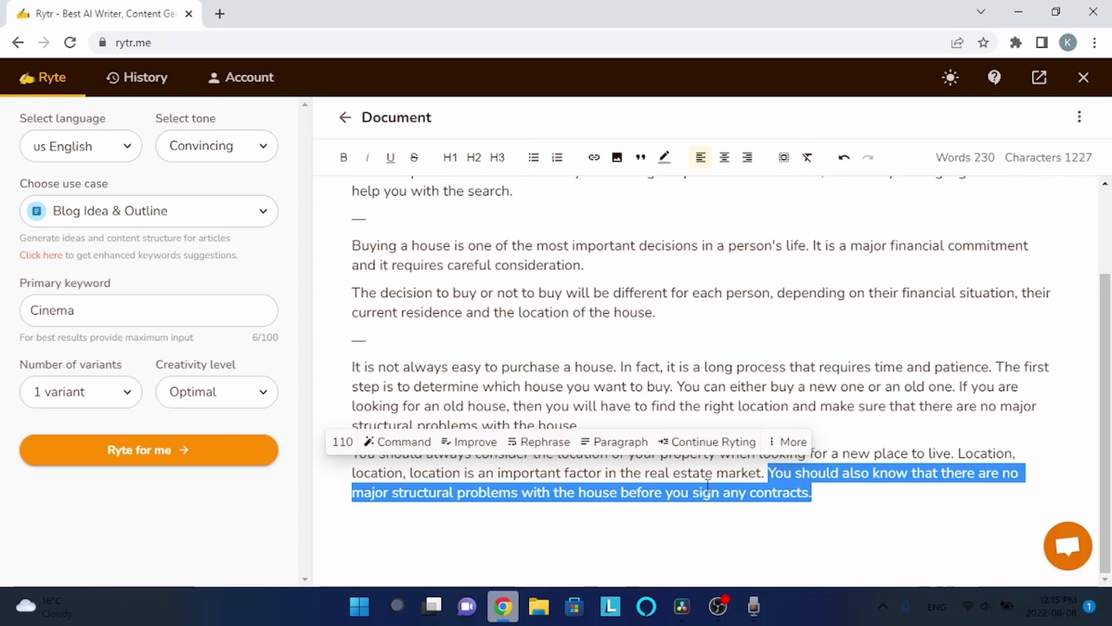
left_click(474, 451)
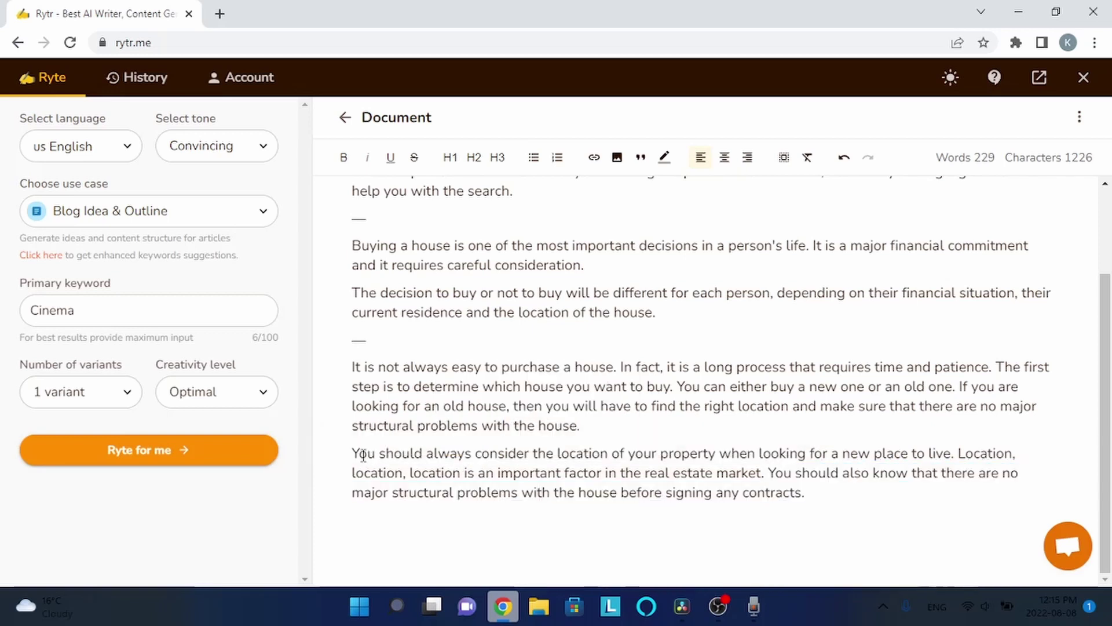
left_click_drag(358, 455, 541, 472)
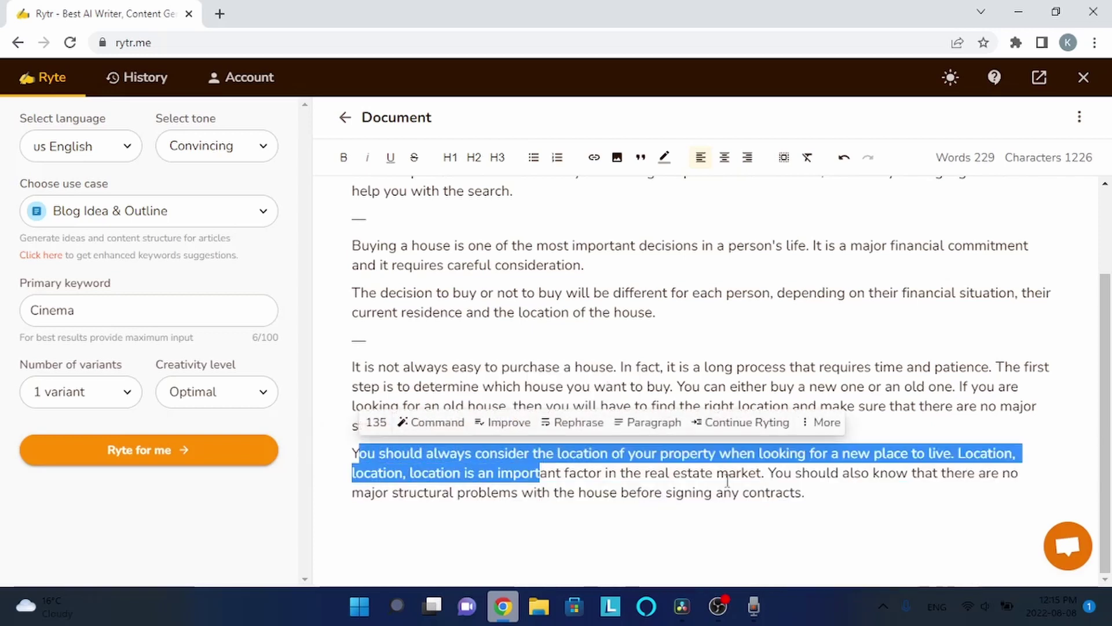
left_click(686, 492)
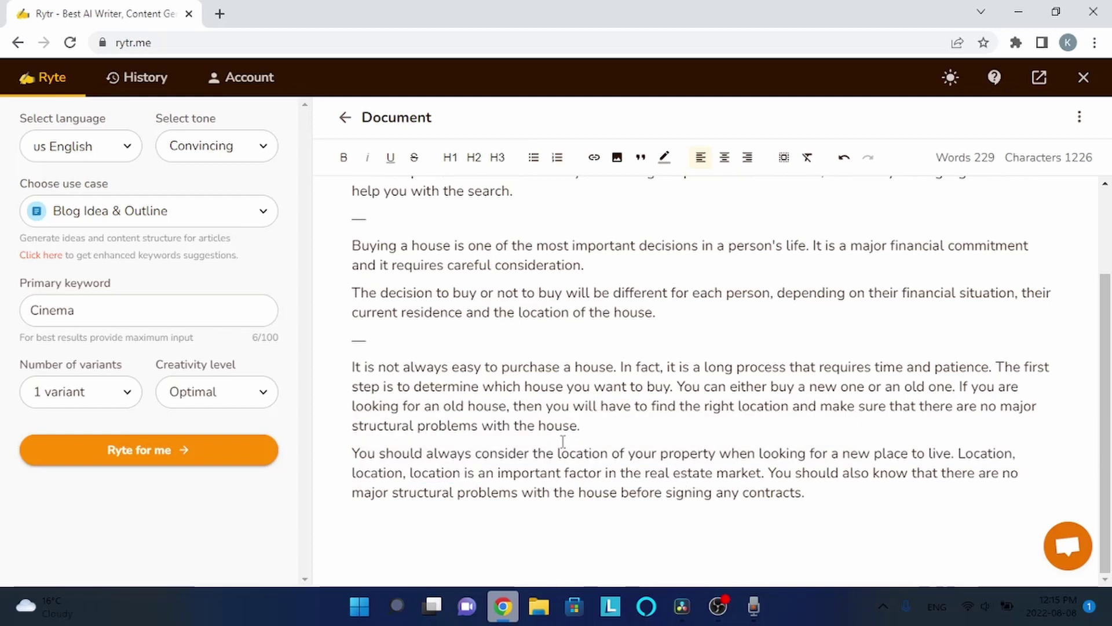
Step: Try rephrasing the last paragraph, then view the account Credits page
left_click_drag(358, 453, 808, 492)
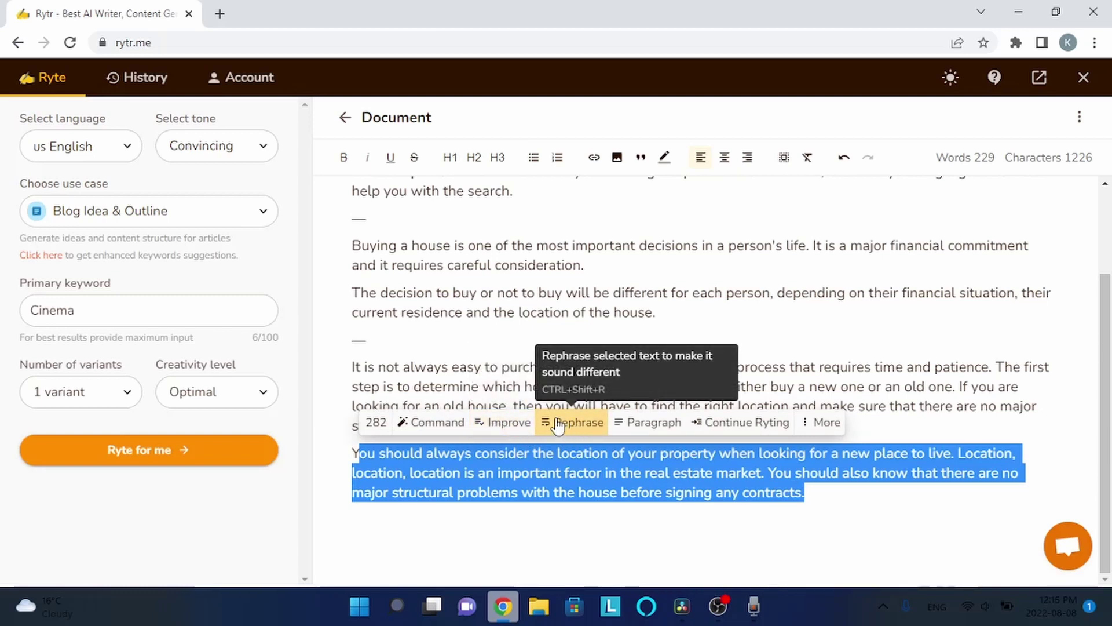
left_click(631, 461)
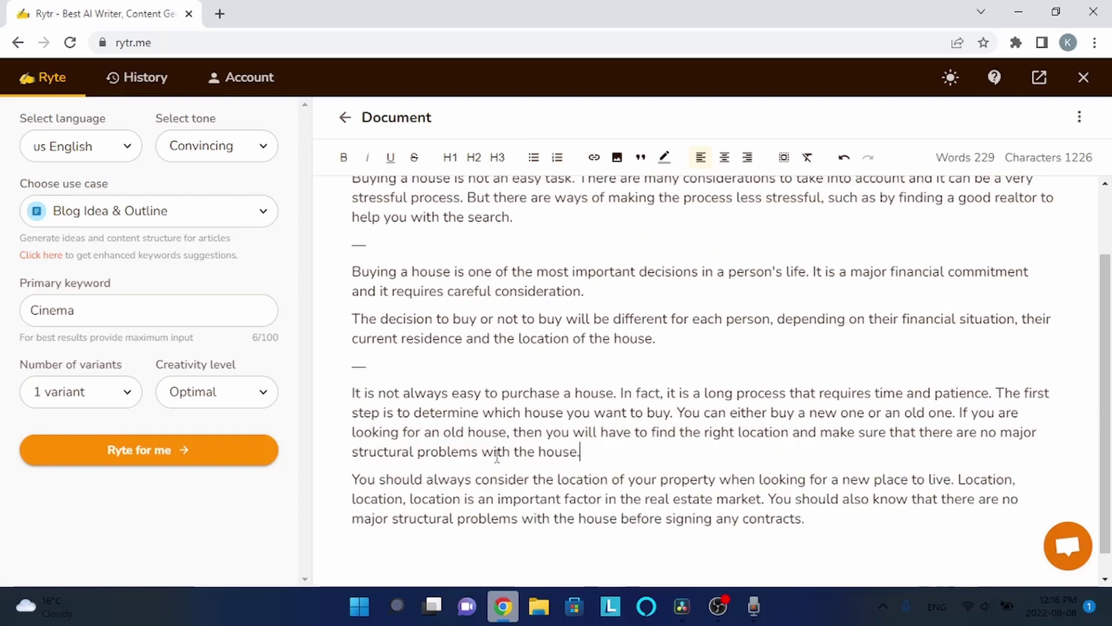
left_click(255, 91)
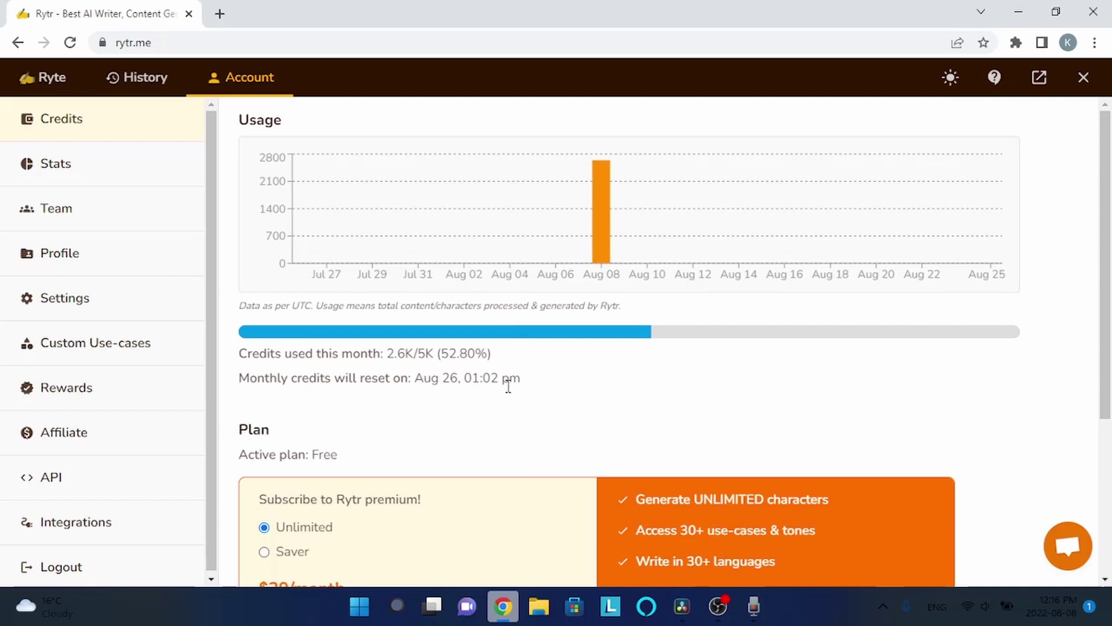
Step: Highlight the 5K credit limit and $29/month price, then return to the Home document list
double_click(421, 353)
scroll(496, 391, "down", 4)
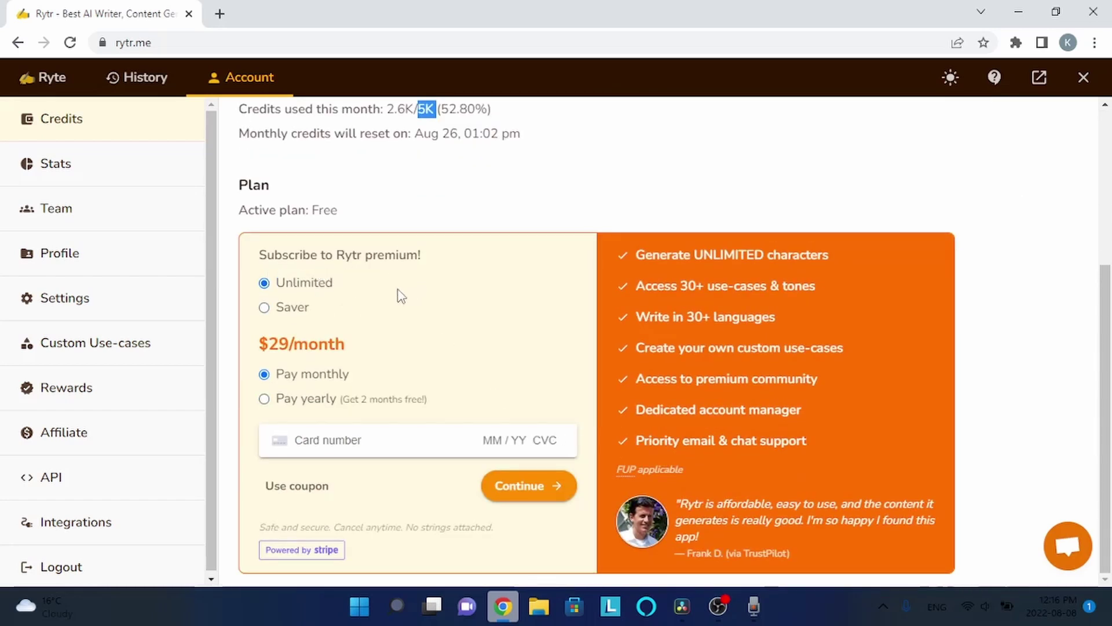
left_click(265, 343)
left_click_drag(264, 344, 351, 349)
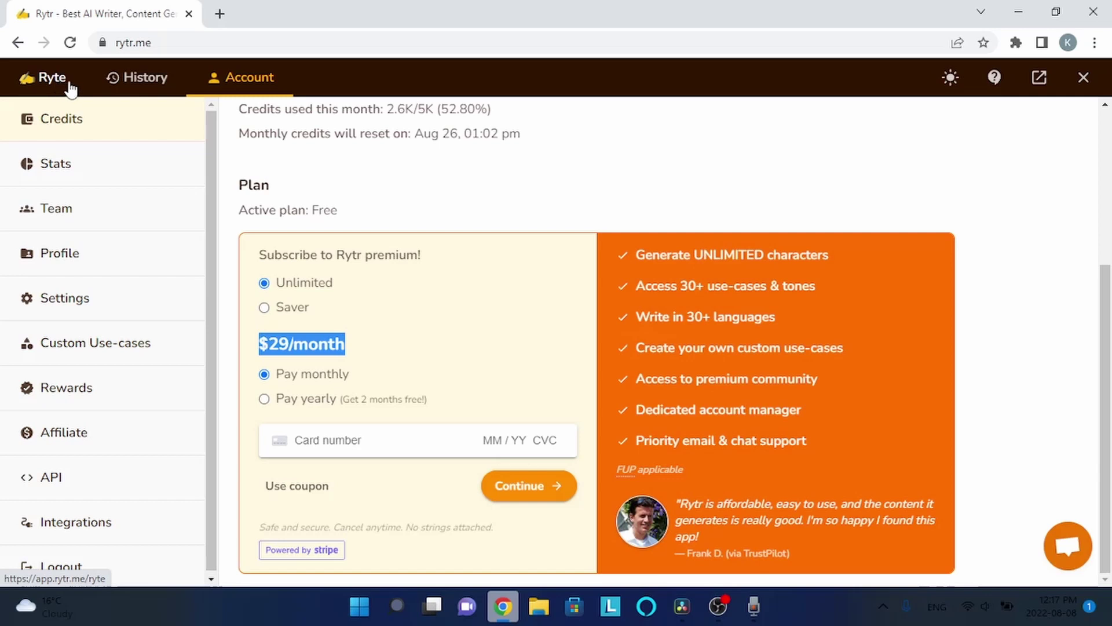
left_click(49, 77)
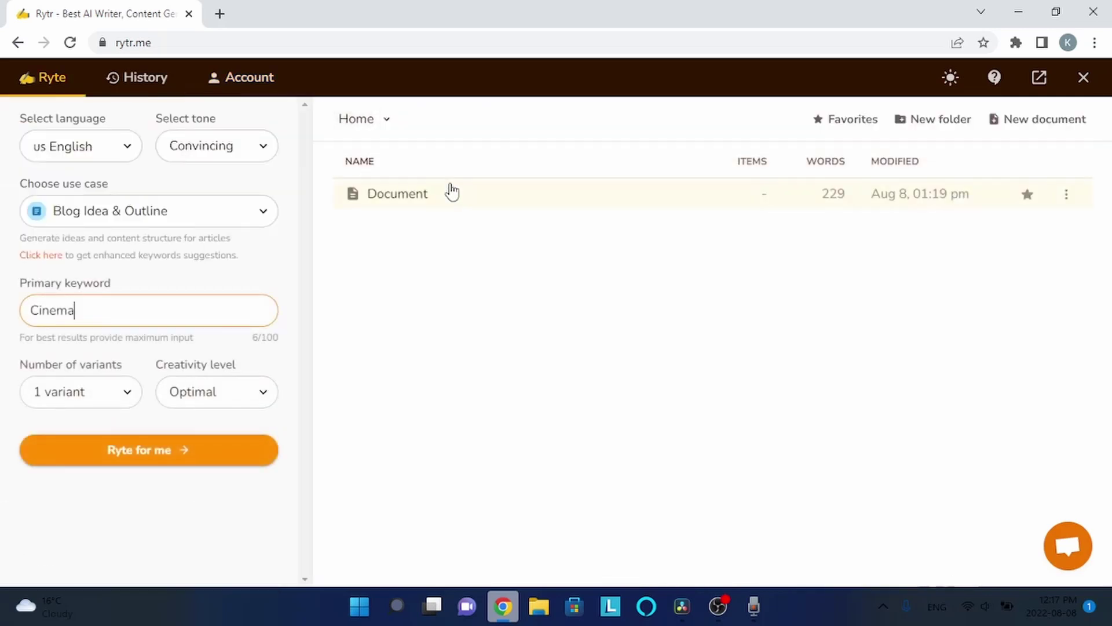